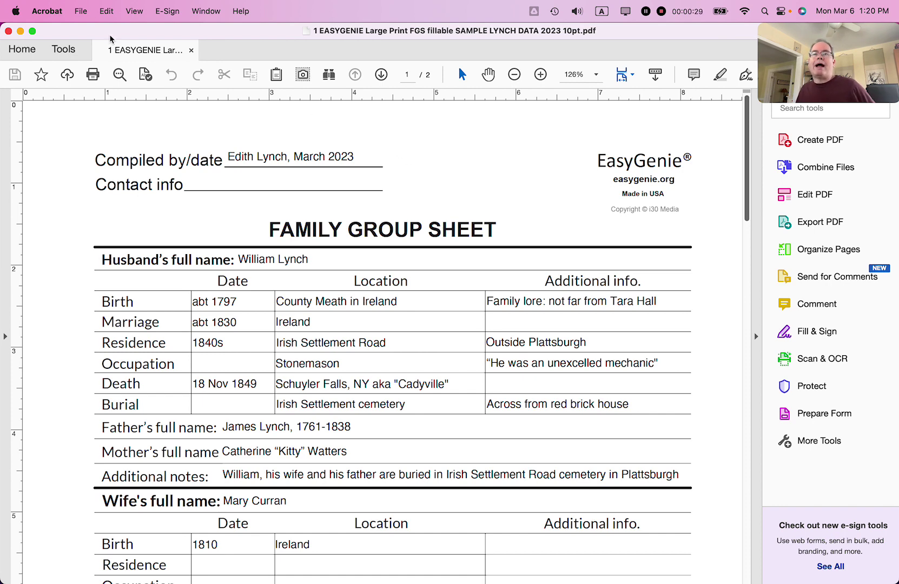
- Export both pages as JPEG images into the Marketing folder, keeping the file name
left_click(82, 14)
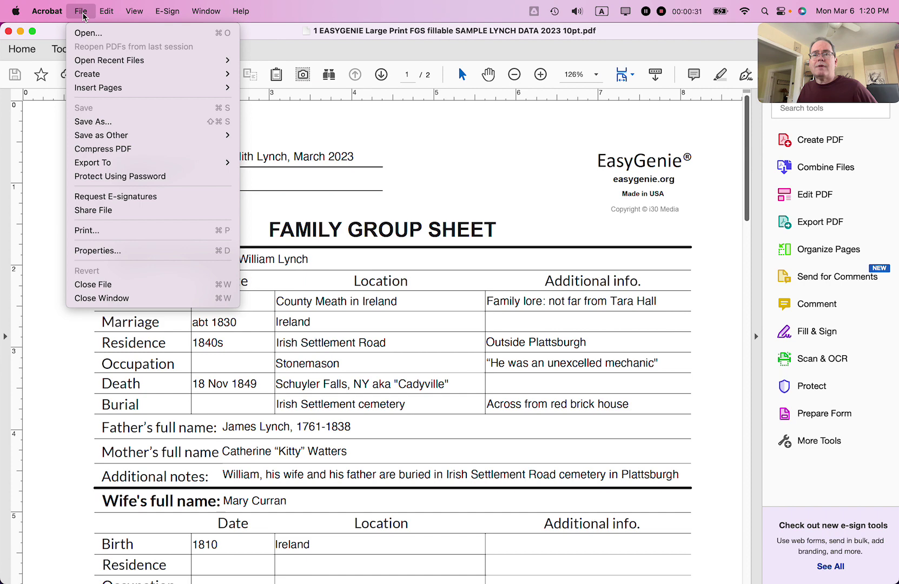
mouse_move(93, 162)
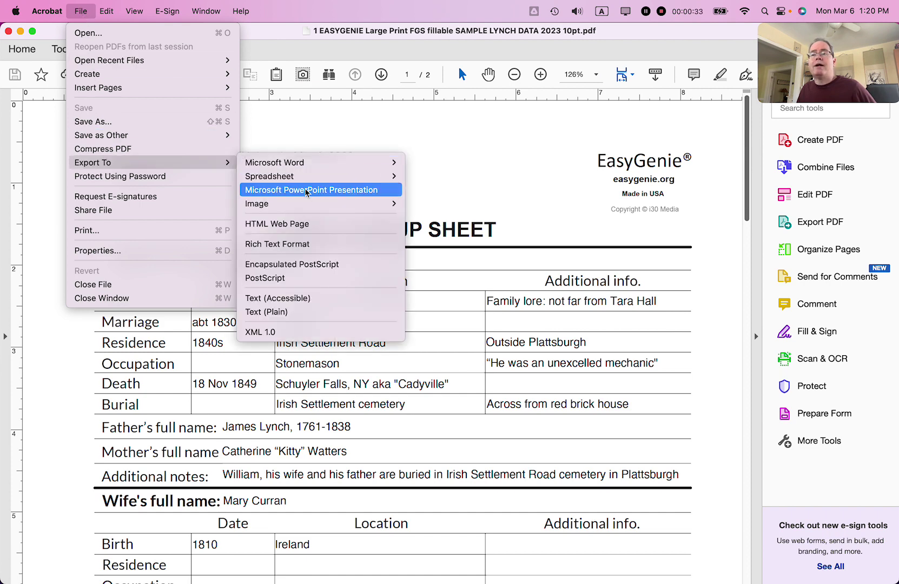
mouse_move(281, 203)
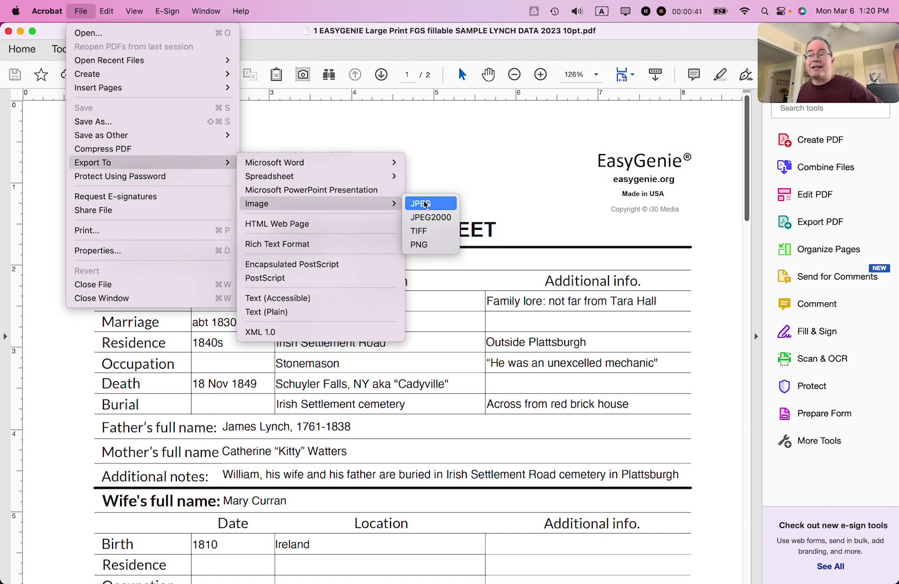
left_click(425, 205)
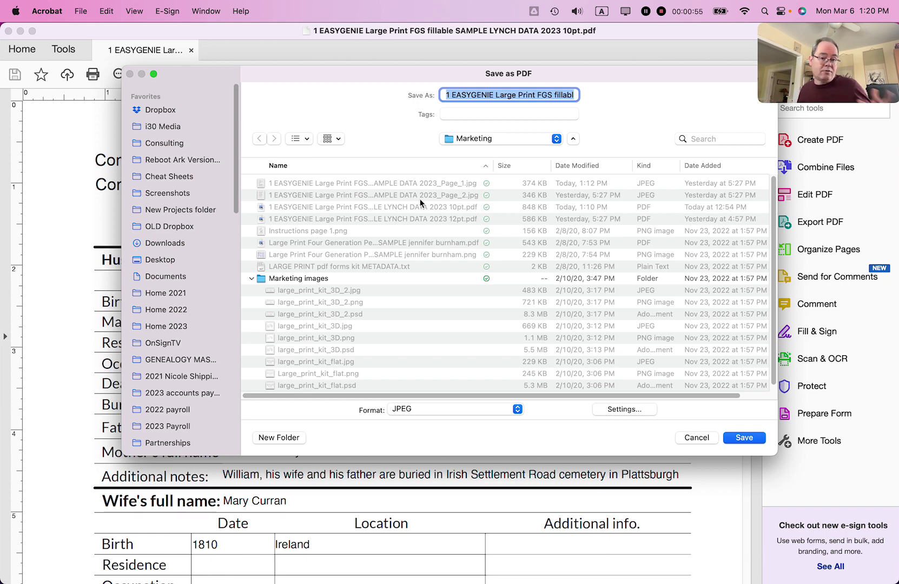
left_click(742, 438)
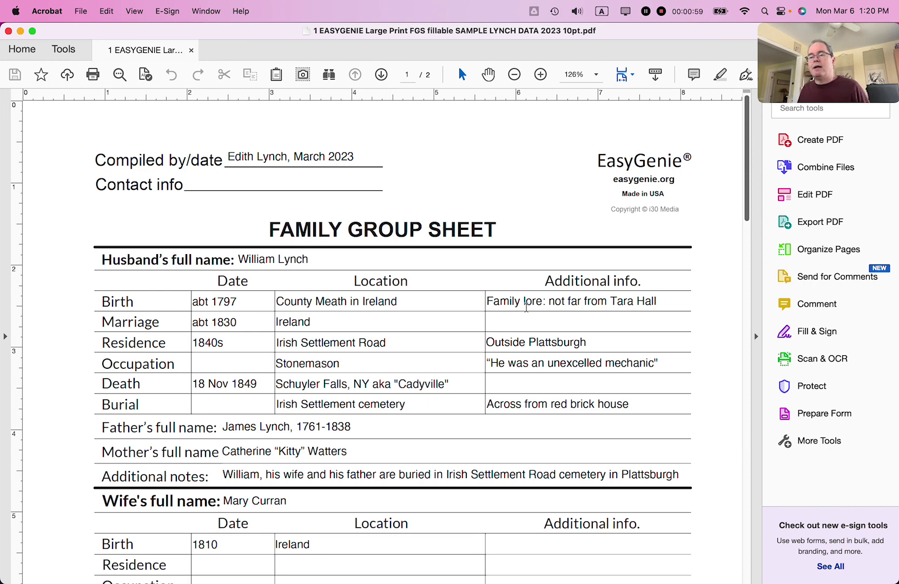
- Open the Page_1 and Page_2 JPEGs in Preview, placing Page_2 beside Page_1
key("super+Tab")
key("super+Tab")
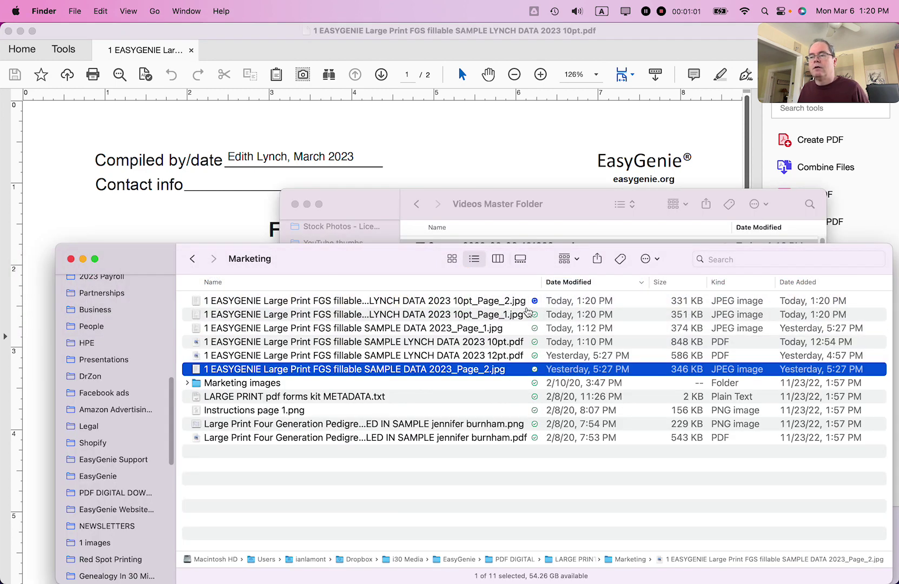
double_click(450, 317)
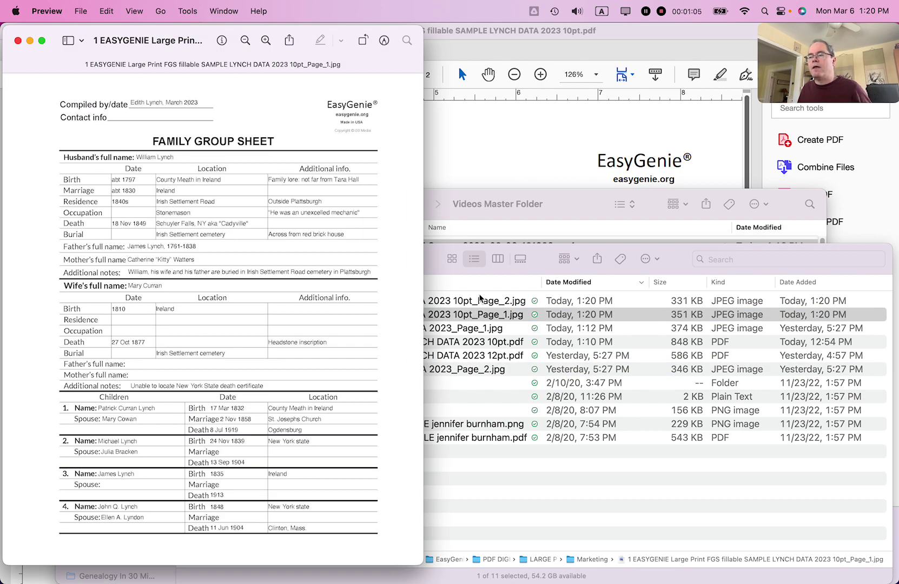
double_click(480, 300)
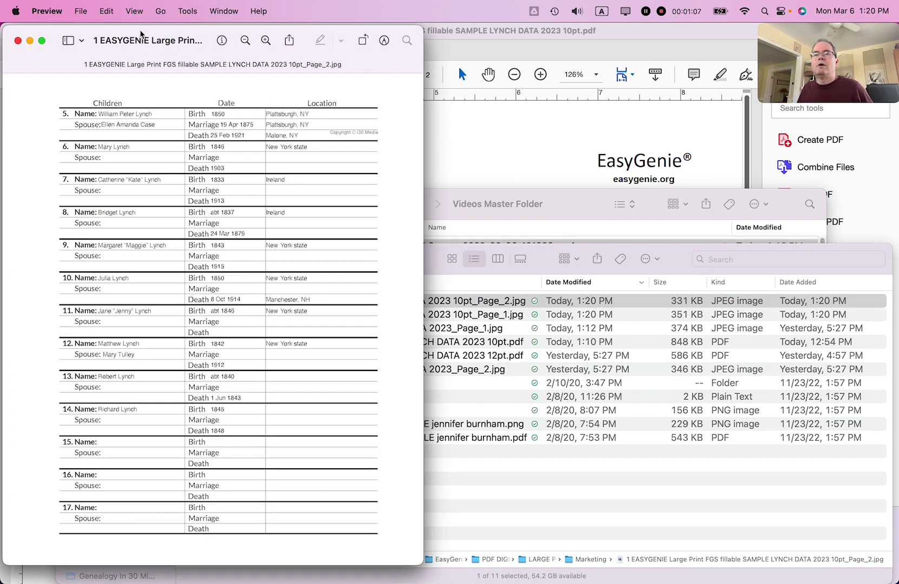
left_click_drag(140, 34, 560, 57)
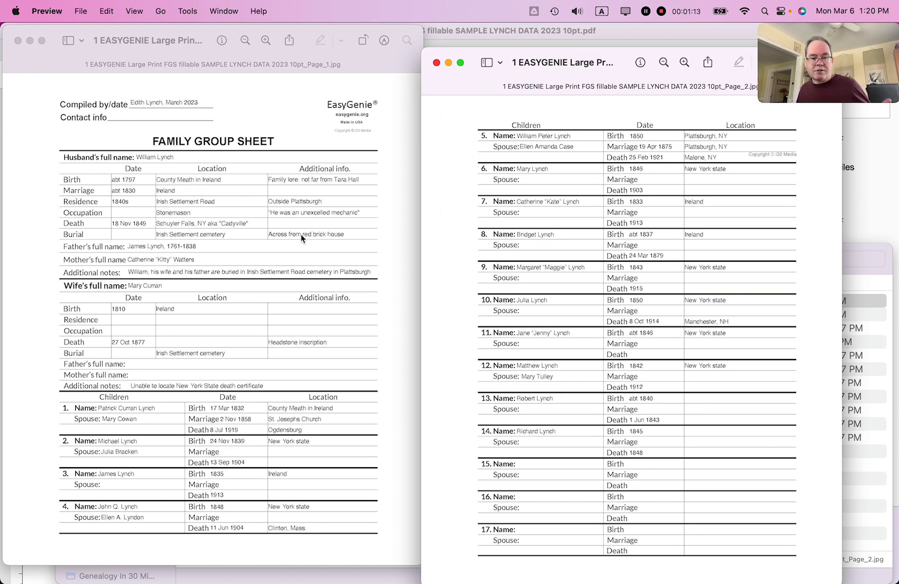
left_click(280, 37)
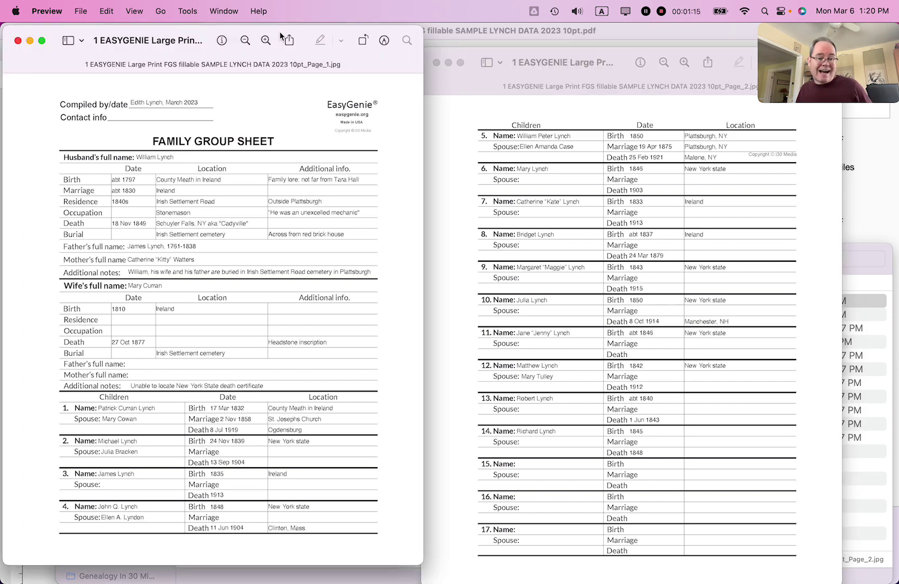
- Open Adjust Size for Page_1 to view its 1750×2250 px, 200 ppi dimensions
left_click(186, 11)
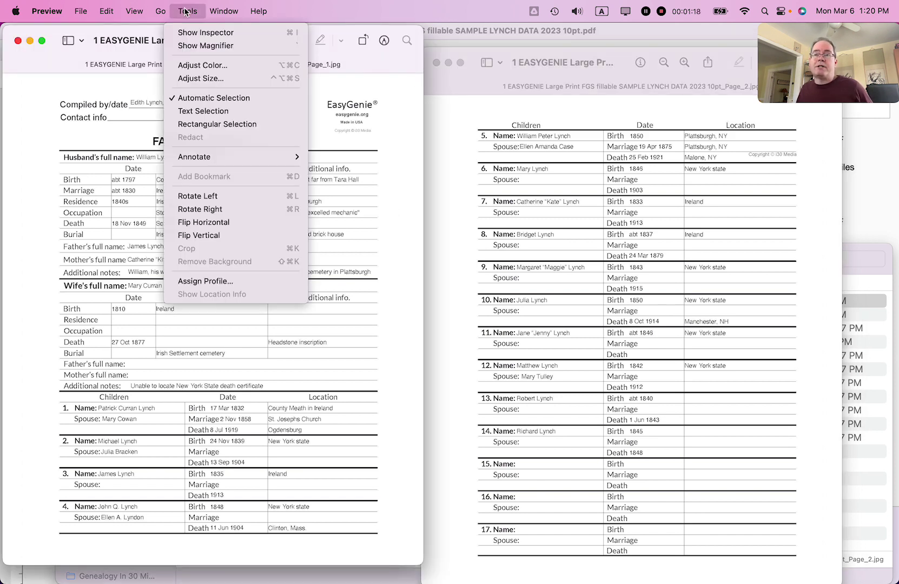
left_click(205, 79)
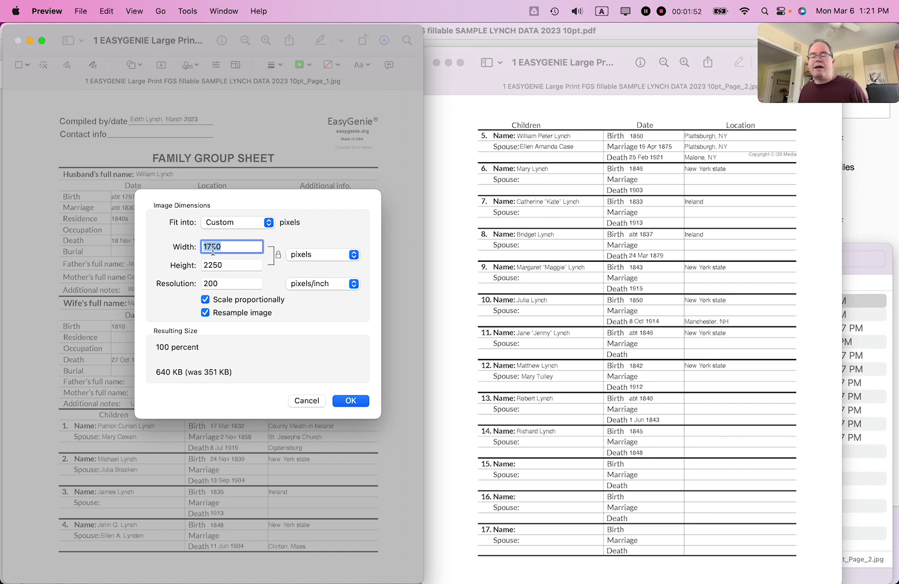
- Switch to Safari showing the In 30 Minutes home page
key("super+Tab")
key("super+Tab")
key("super+Tab")
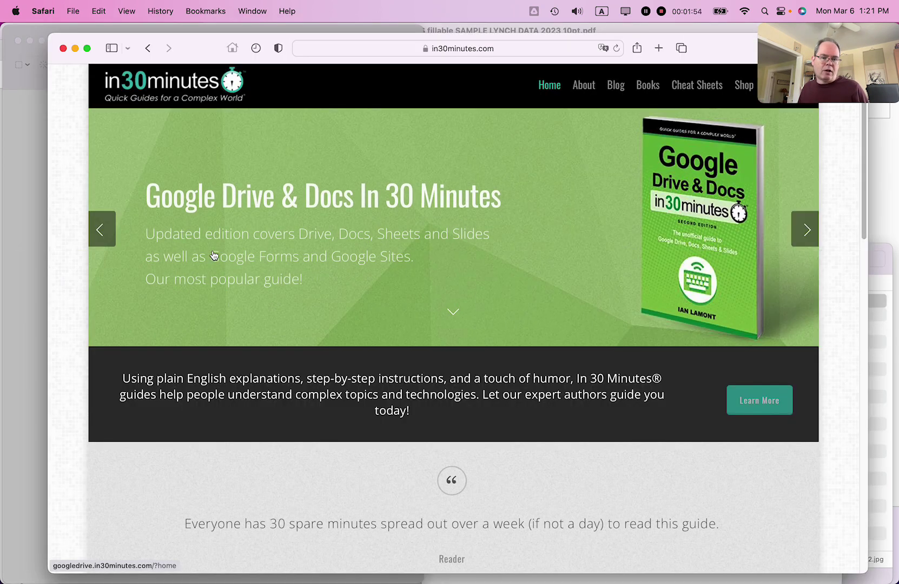